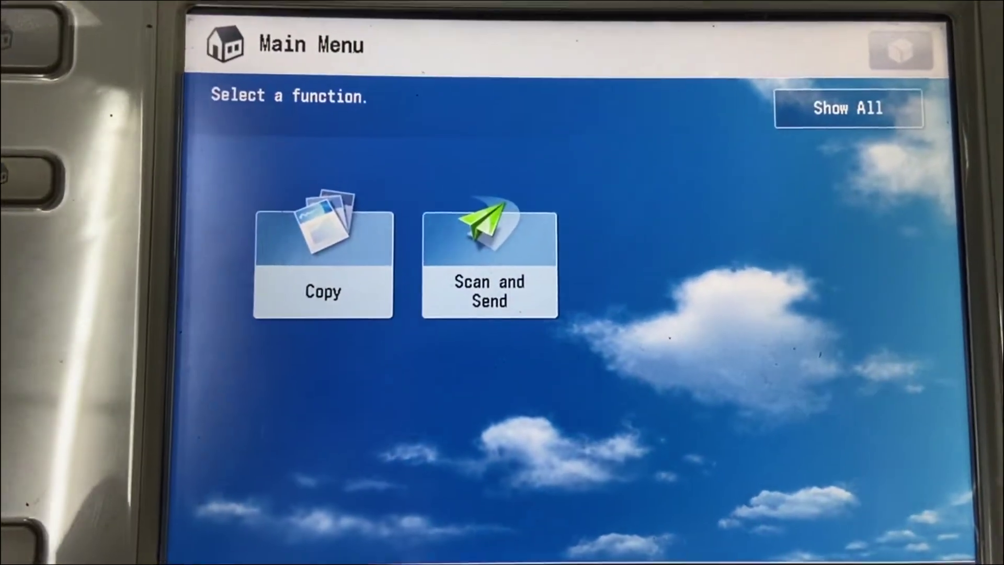
- Show all copier functions and open the Scanner function on the copier touchscreen
{"action": "left_click", "coordinate": [848, 109]}
{"action": "left_click", "coordinate": [597, 303]}
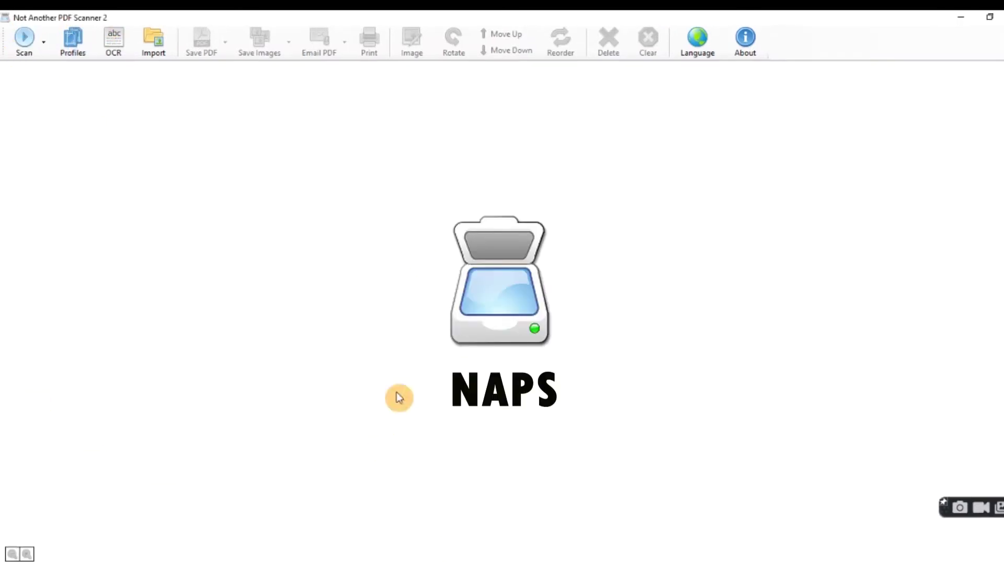
- In ScanGear 2 Tool, keep 192.168.0.160 as the selected iR-ADV C3520 scanner address
{"action": "left_click", "coordinate": [529, 562]}
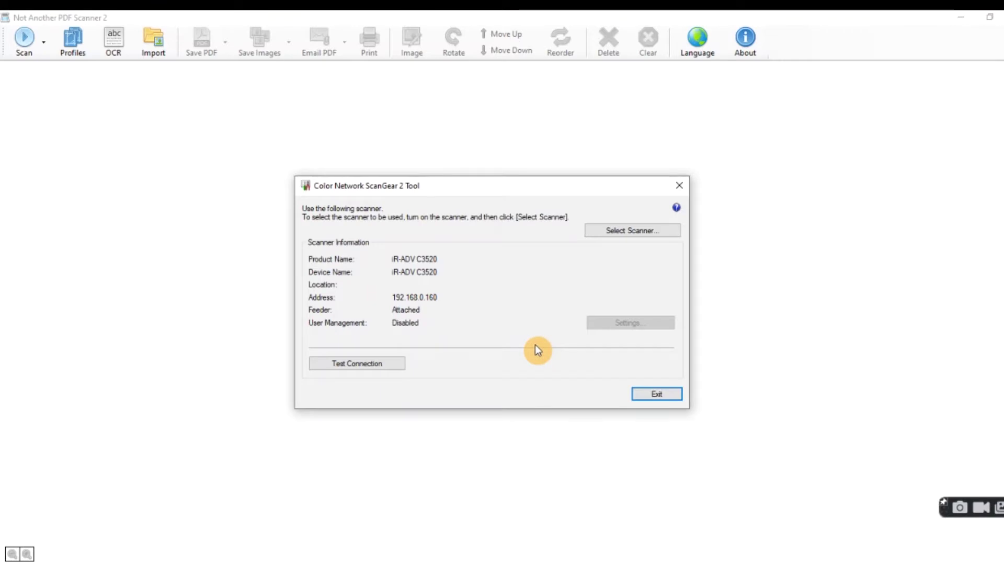
{"action": "left_click_drag", "start_coordinate": [492, 185], "coordinate": [454, 153]}
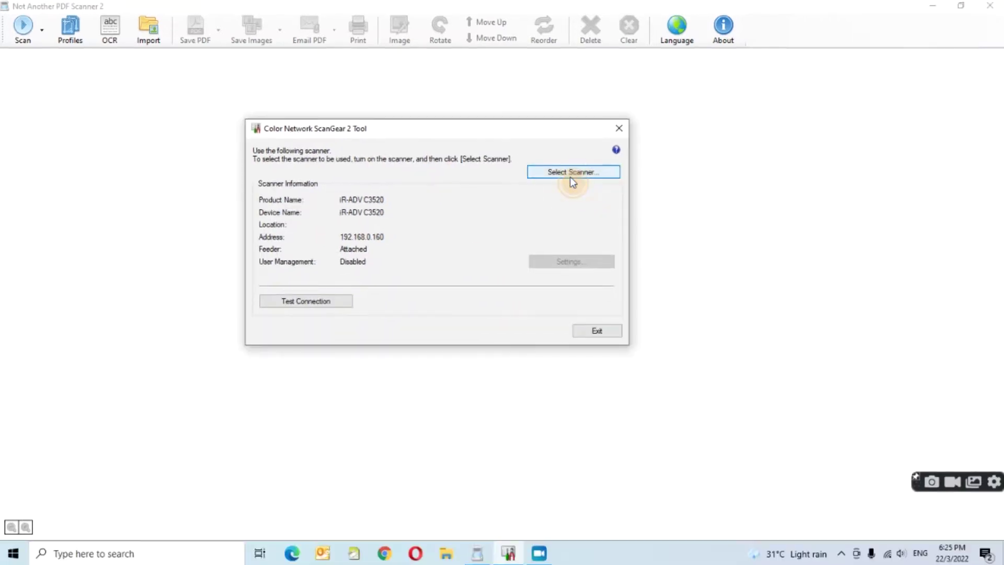
{"action": "left_click", "coordinate": [593, 196]}
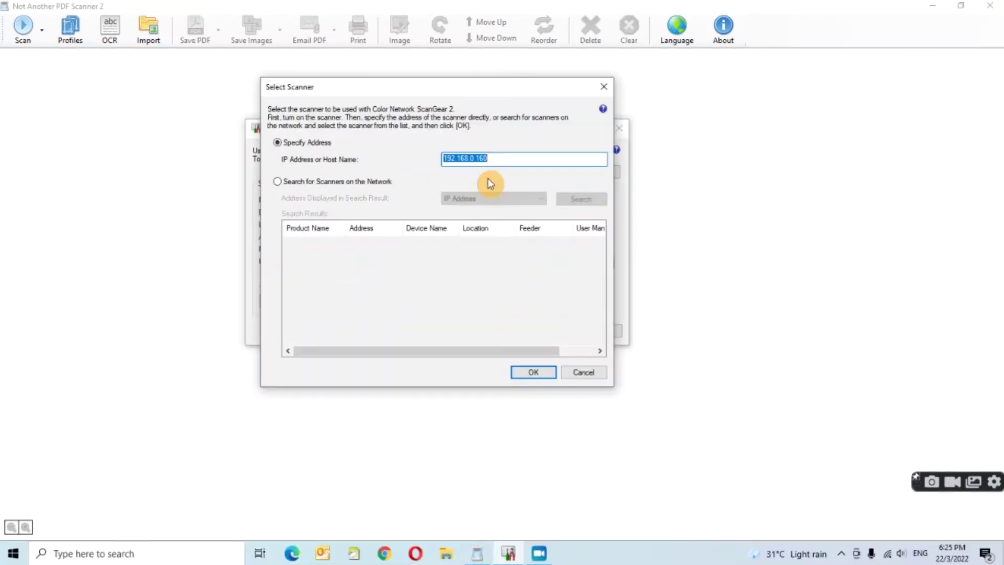
{"action": "left_click", "coordinate": [533, 374]}
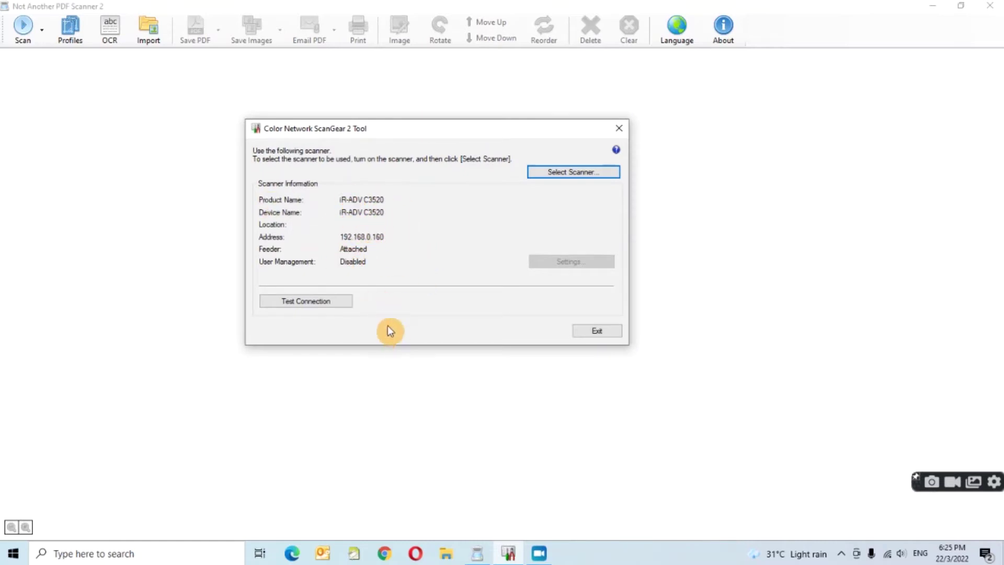
- Test the connection to confirm the scanner is available, then return to NAPS2
{"action": "left_click", "coordinate": [328, 302]}
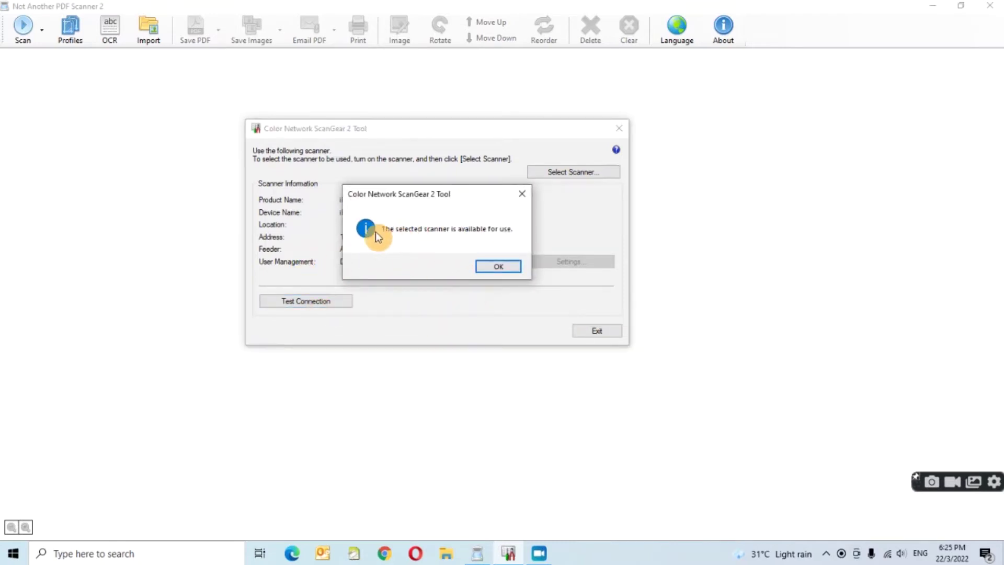
{"action": "left_click", "coordinate": [502, 267]}
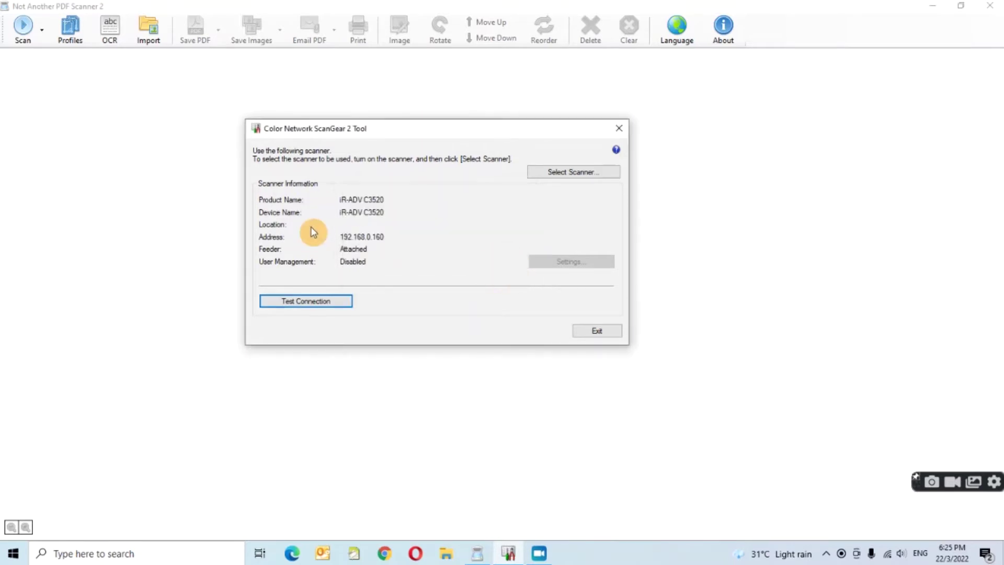
{"action": "left_click", "coordinate": [443, 396]}
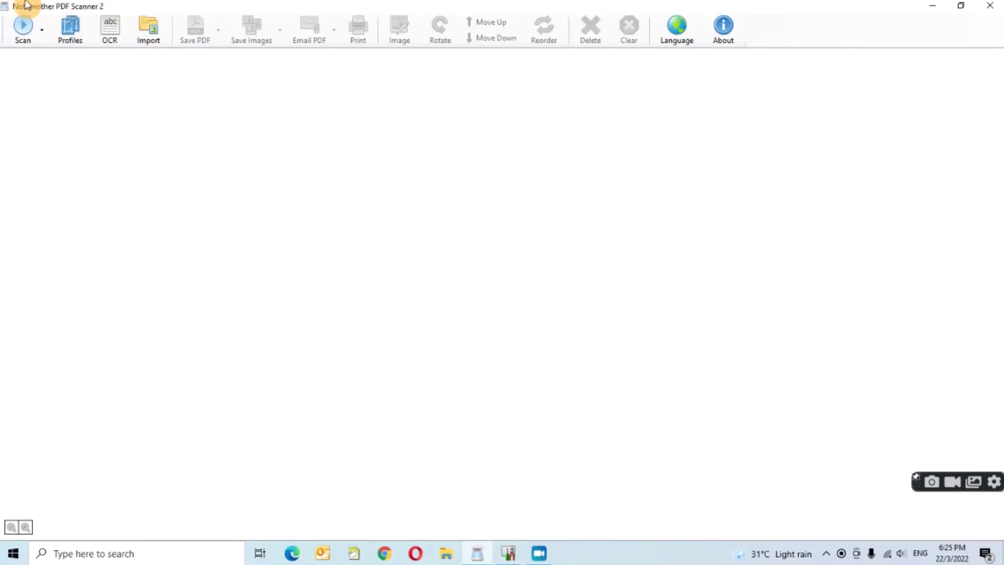
- Create a new NAPS2 scan profile using the Color Network ScanGear 2 device
{"action": "left_click", "coordinate": [42, 27]}
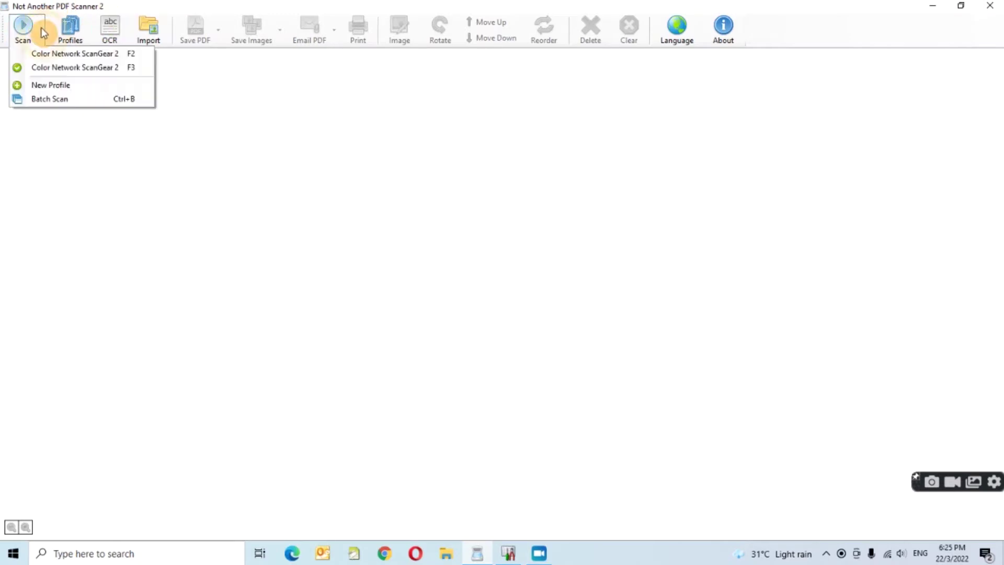
{"action": "left_click", "coordinate": [96, 86]}
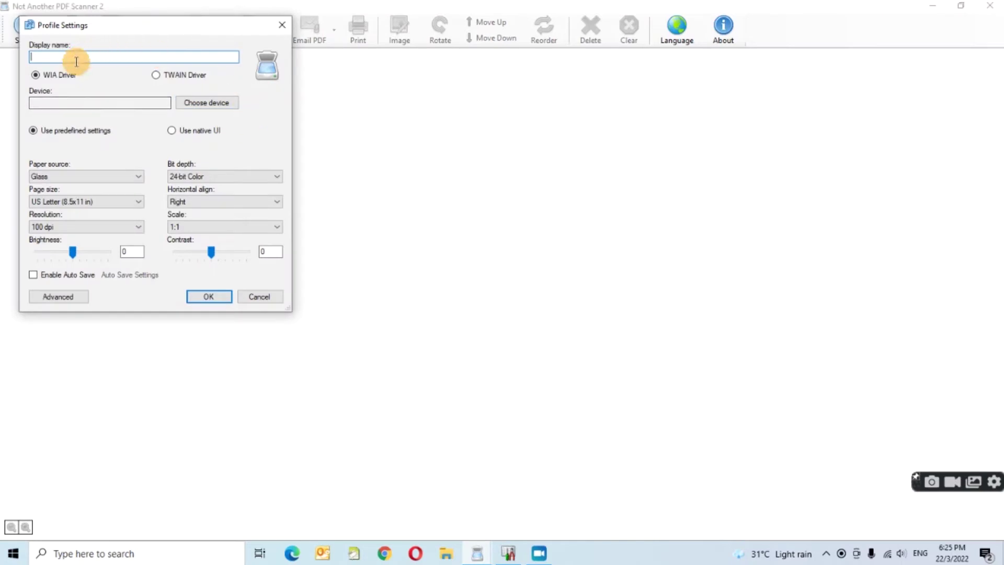
{"action": "left_click", "coordinate": [230, 105]}
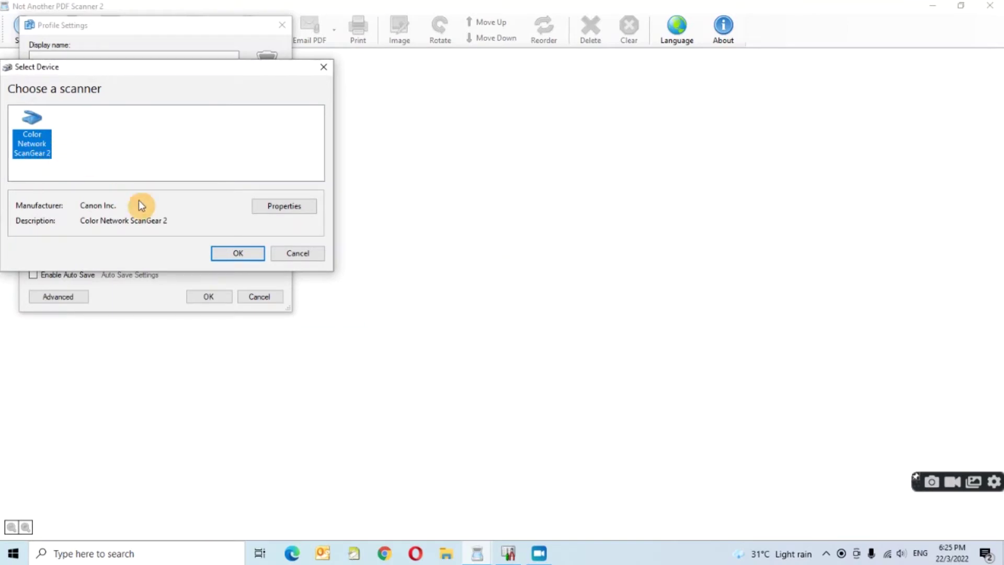
{"action": "left_click", "coordinate": [246, 253]}
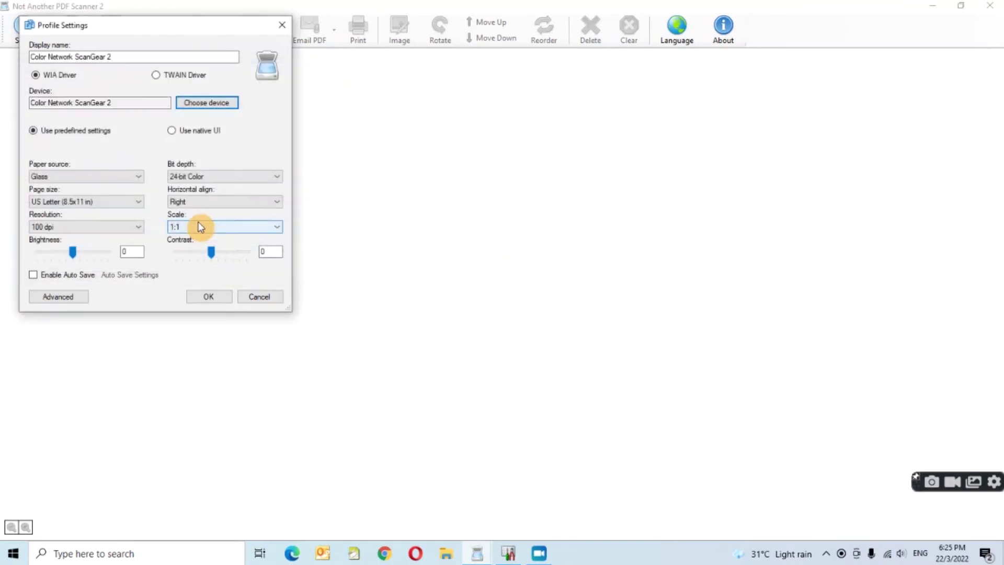
- Set the profile's paper source to Feeder and page size to A4 (210x297 mm)
{"action": "left_click", "coordinate": [63, 178]}
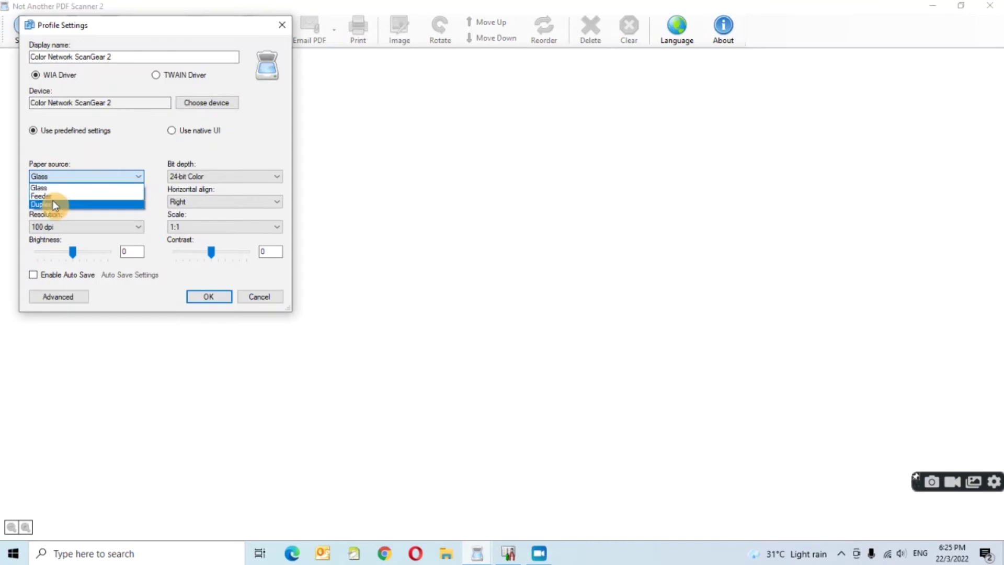
{"action": "left_click", "coordinate": [58, 195]}
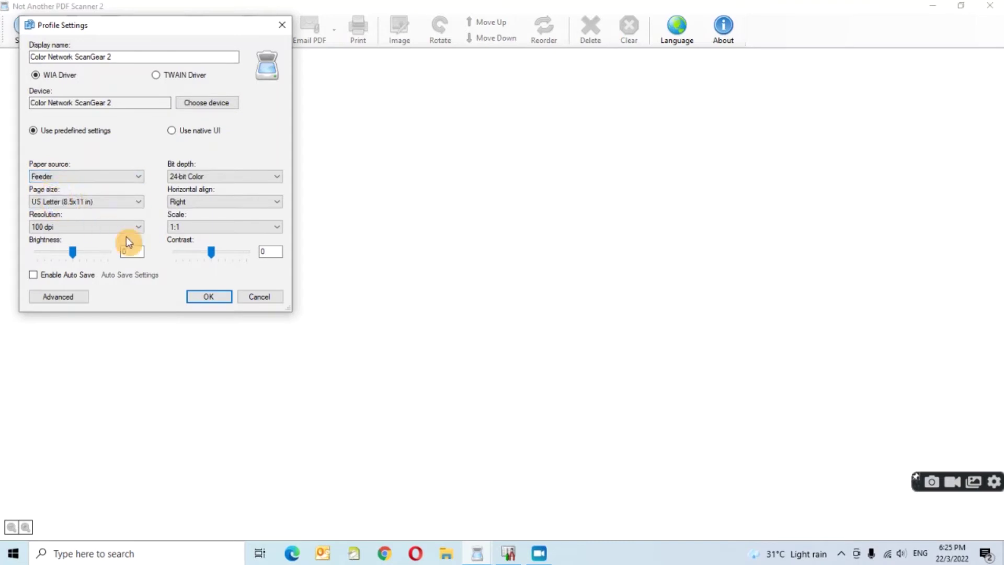
{"action": "left_click", "coordinate": [134, 203]}
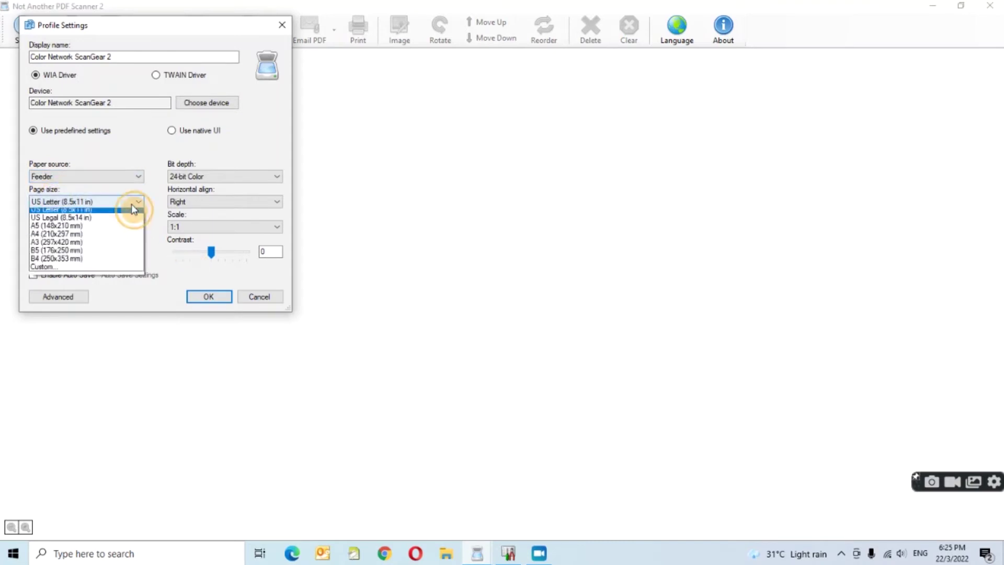
{"action": "left_click", "coordinate": [56, 233]}
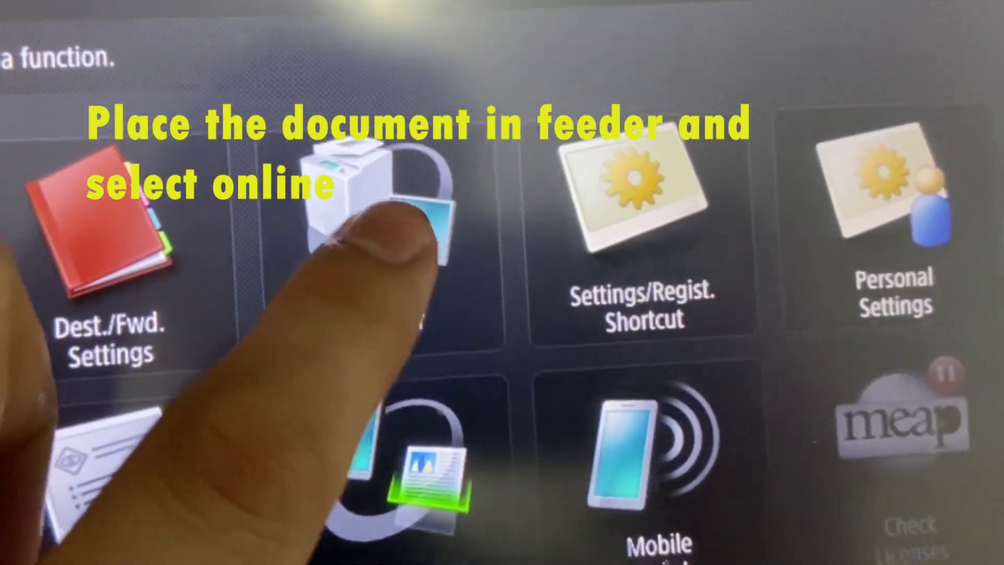
- Open the Scanner function on the copier touchscreen and set it Online
{"action": "left_click", "coordinate": [463, 194]}
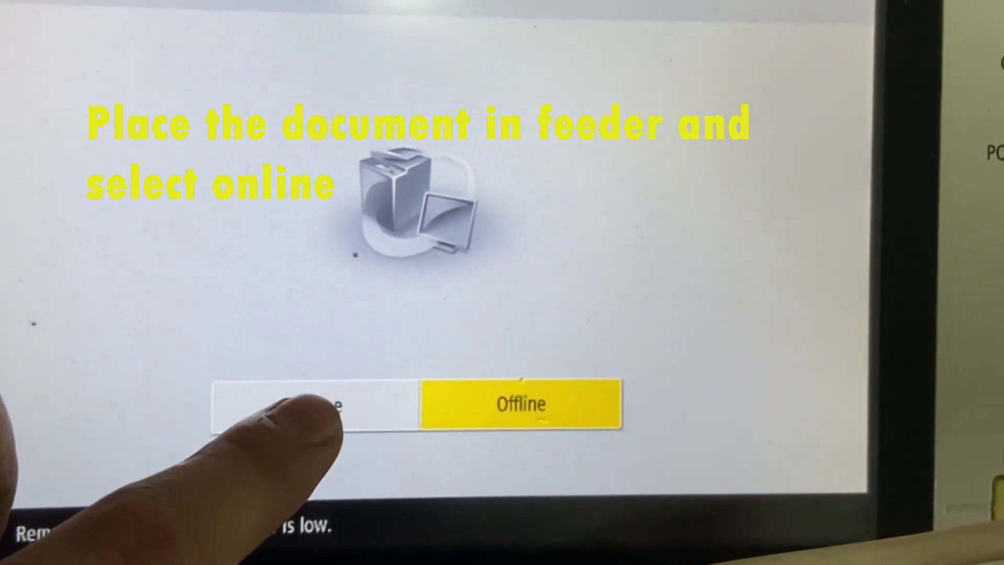
{"action": "left_click", "coordinate": [421, 439]}
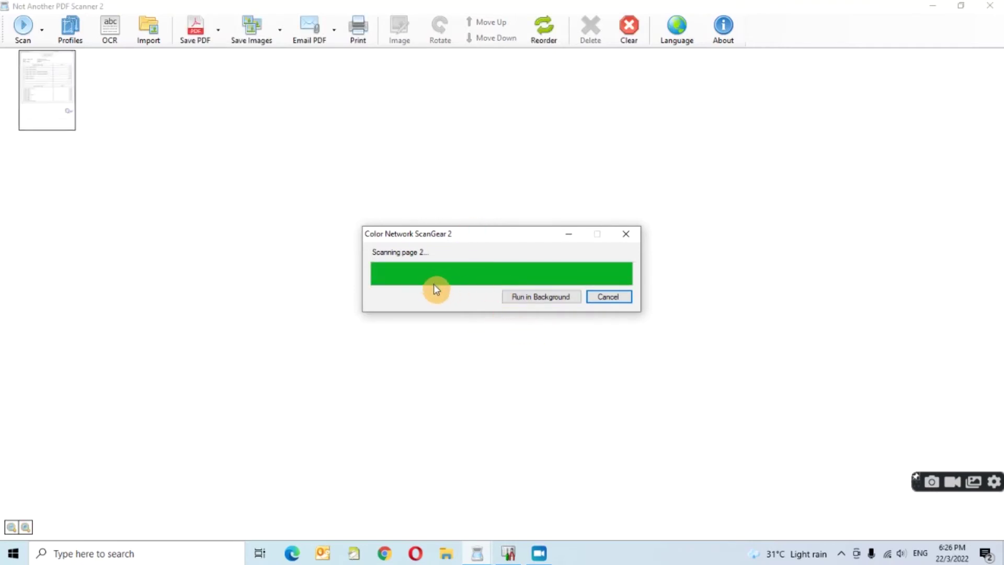
- Save all 2 scanned pages as TESTING.pdf on the Desktop, then minimize NAPS2
{"action": "left_click", "coordinate": [218, 31]}
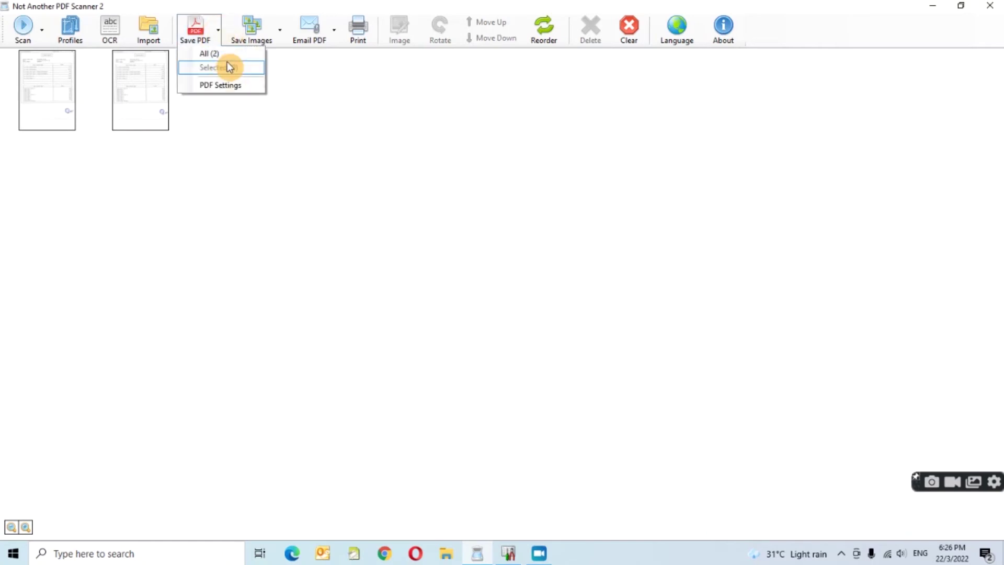
{"action": "left_click", "coordinate": [233, 54]}
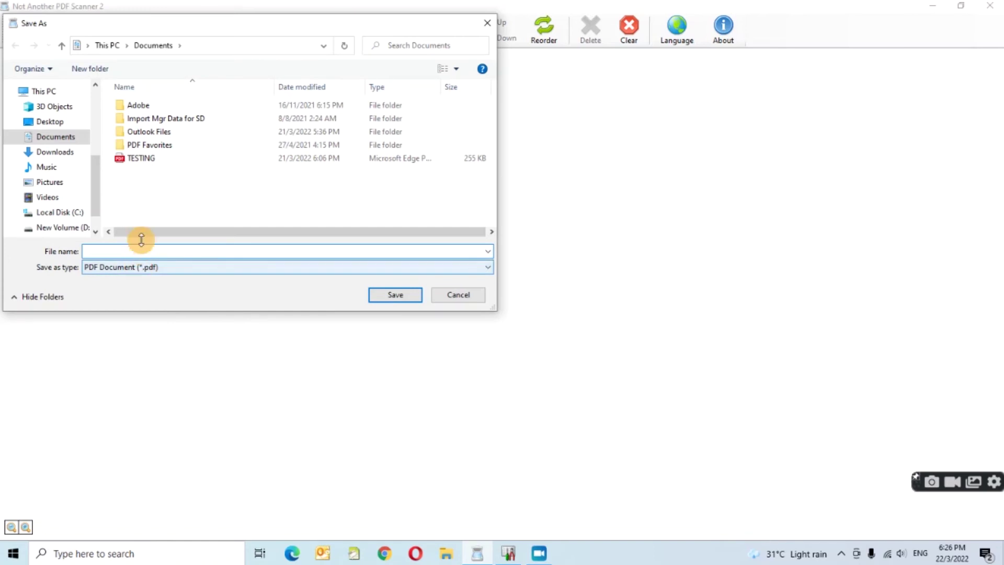
{"action": "type", "text": "TESTING"}
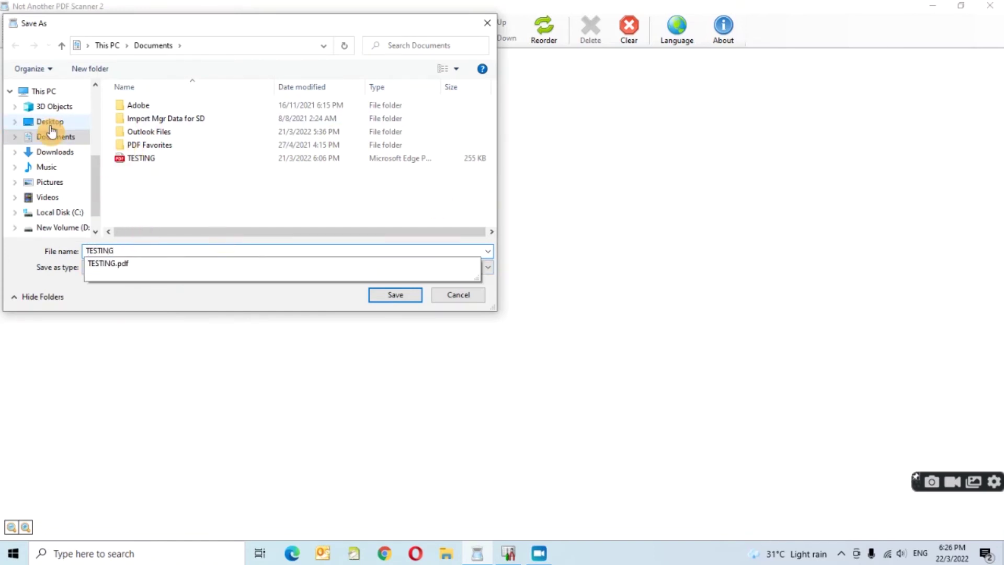
{"action": "left_click", "coordinate": [50, 121]}
{"action": "left_click", "coordinate": [388, 295]}
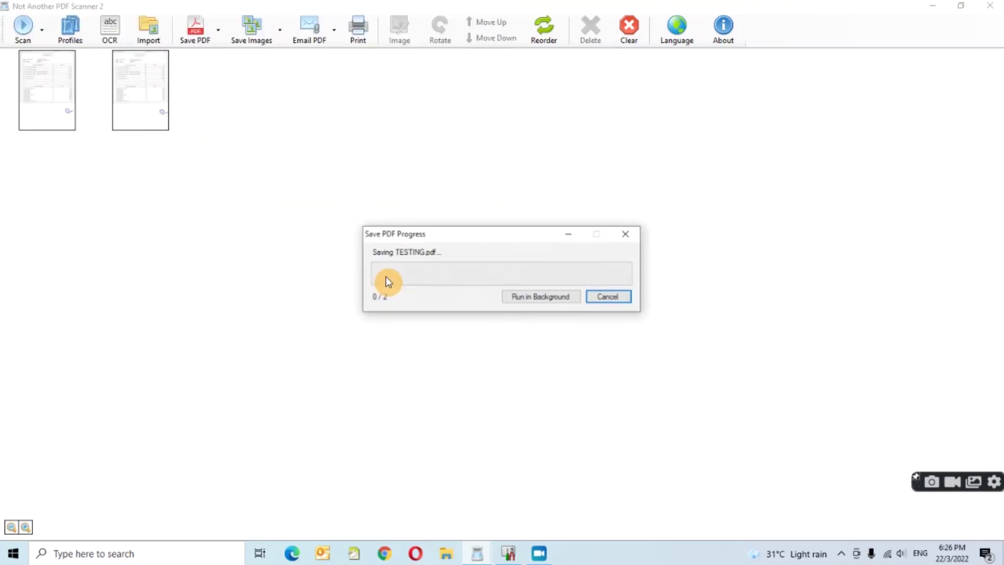
{"action": "left_click", "coordinate": [945, 6]}
{"action": "left_click_drag", "start_coordinate": [613, 135], "coordinate": [337, 210]}
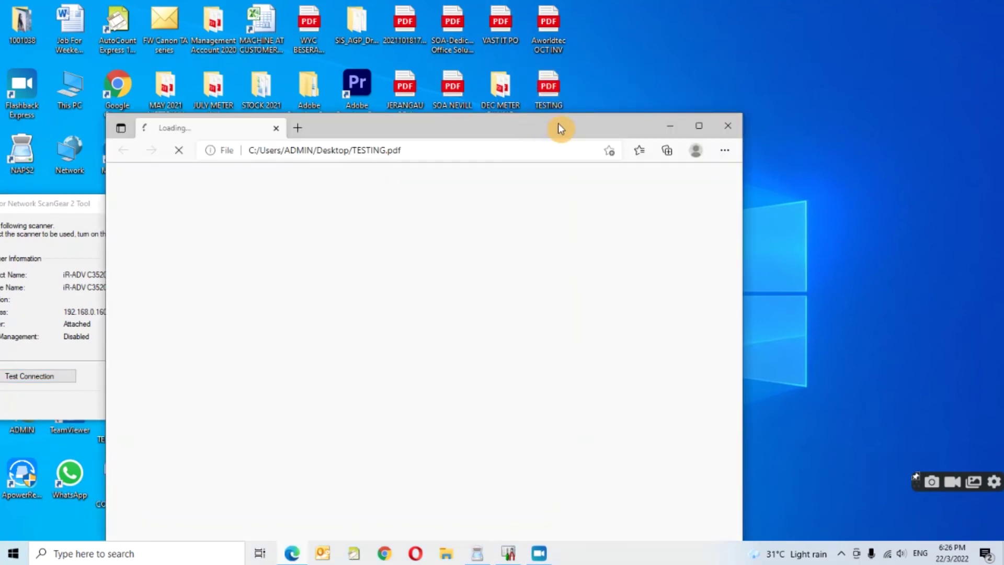
- Scroll through pages 1 and 2 of TESTING.pdf in Edge
{"action": "left_click_drag", "start_coordinate": [558, 124], "coordinate": [567, 23]}
{"action": "left_click", "coordinate": [366, 108]}
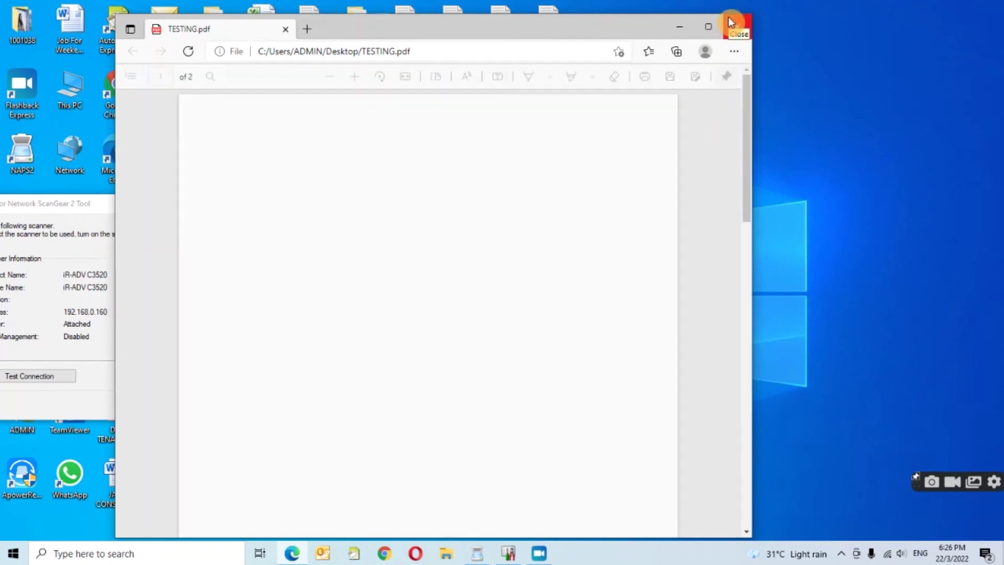
{"action": "scroll", "coordinate": [495, 243], "scroll_direction": "down", "scroll_amount": 12}
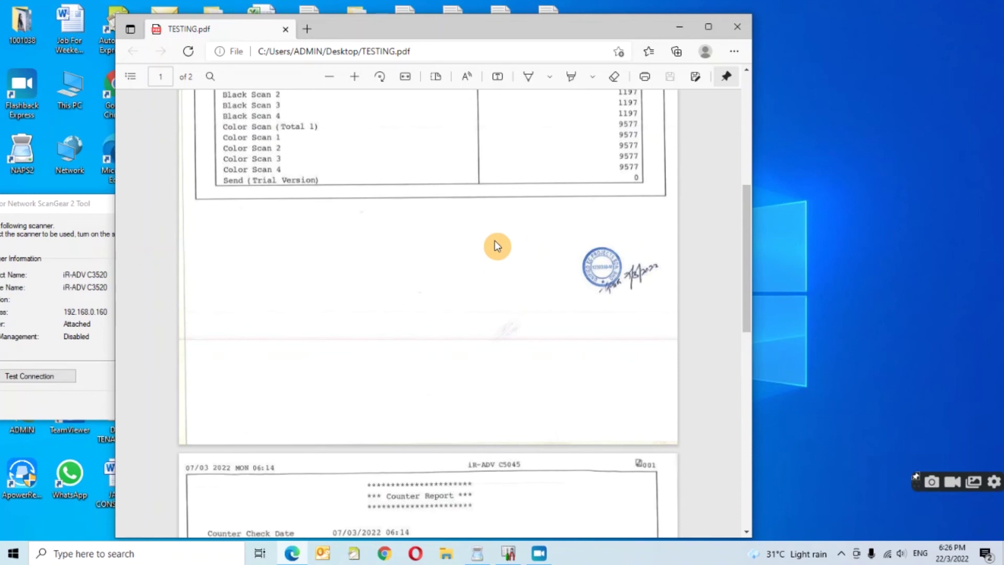
{"action": "scroll", "coordinate": [496, 246], "scroll_direction": "down", "scroll_amount": 6}
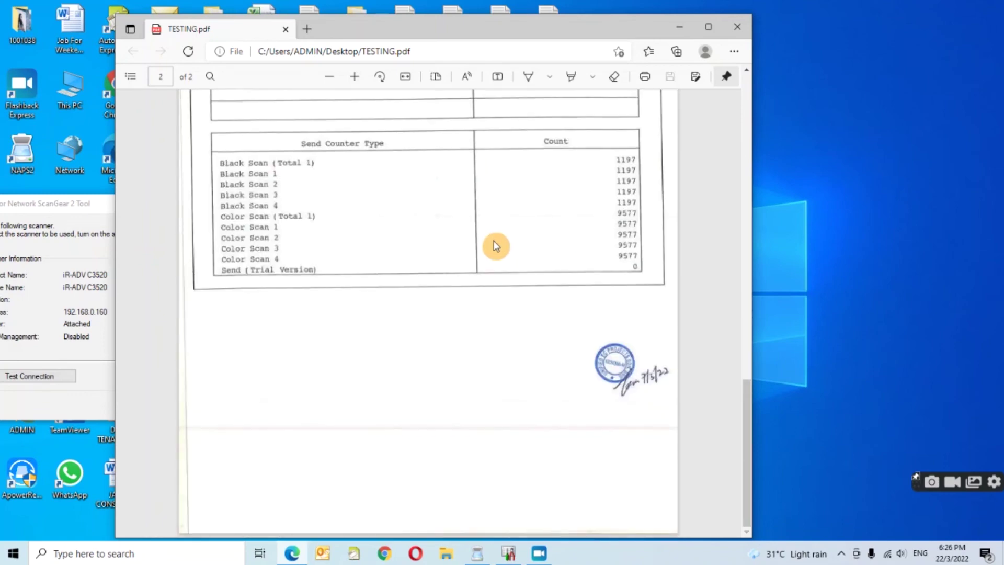